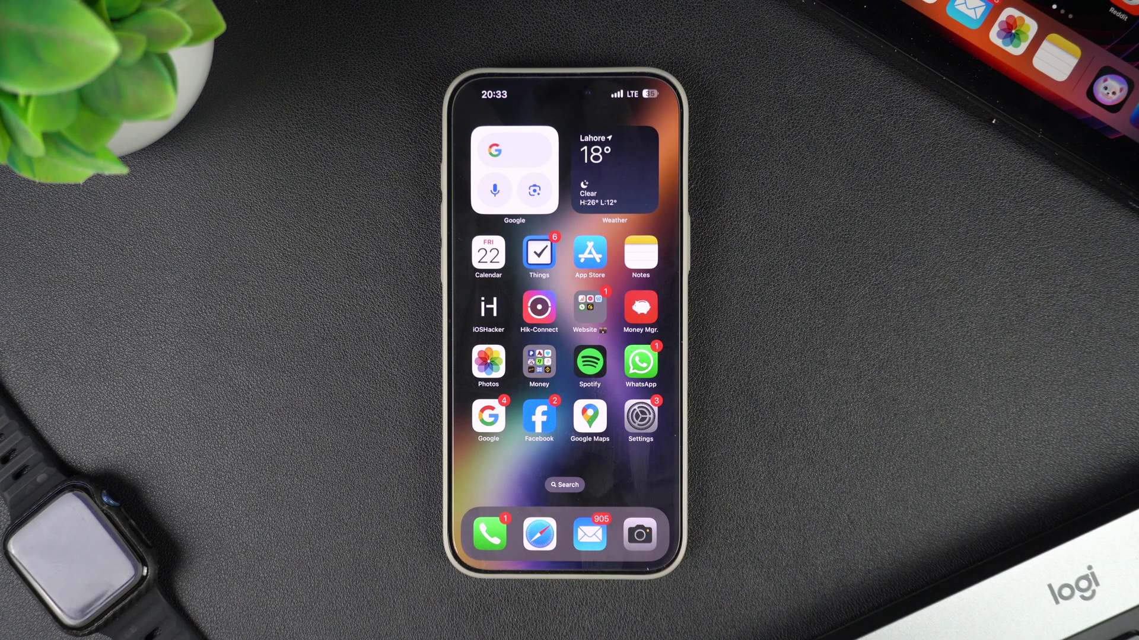
Navigate from the home screen through Settings and General to the Keyboard settings page.
{"action": "left_click", "coordinate": [641, 415]}
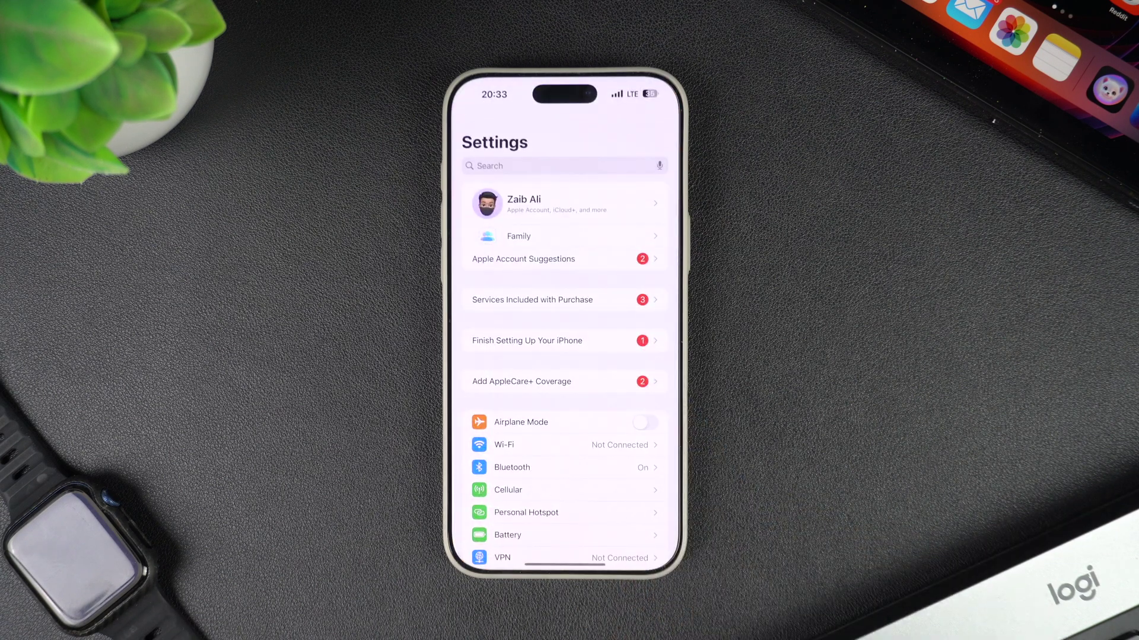
{"action": "scroll", "coordinate": [564, 401], "scroll_direction": "down", "scroll_amount": 5}
{"action": "left_click", "coordinate": [584, 332]}
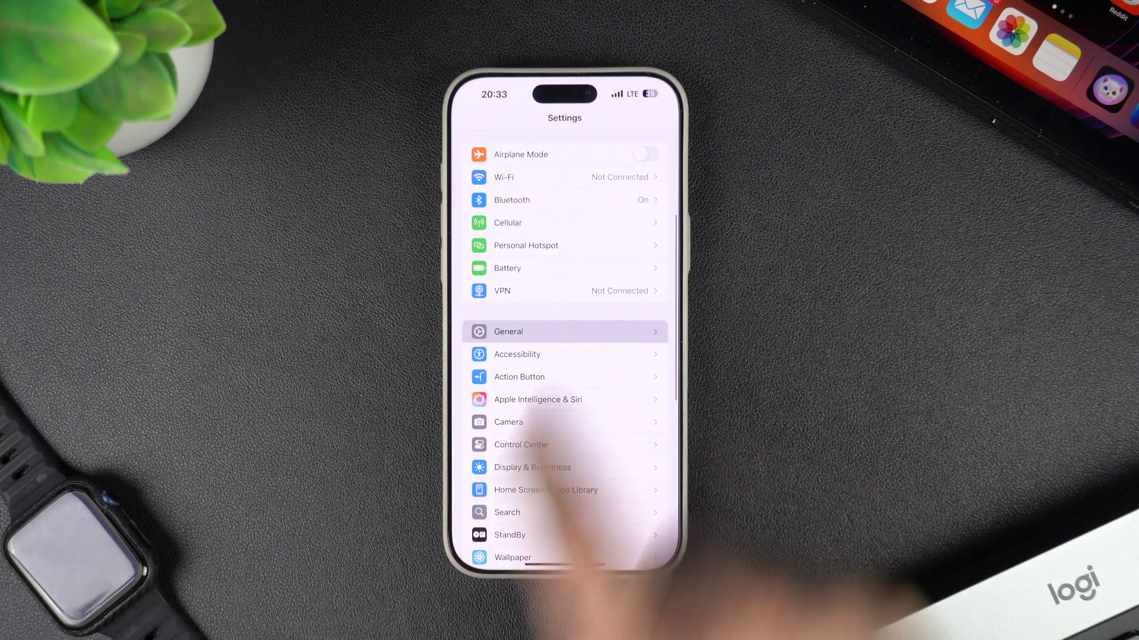
{"action": "scroll", "coordinate": [624, 418], "scroll_direction": "down", "scroll_amount": 2}
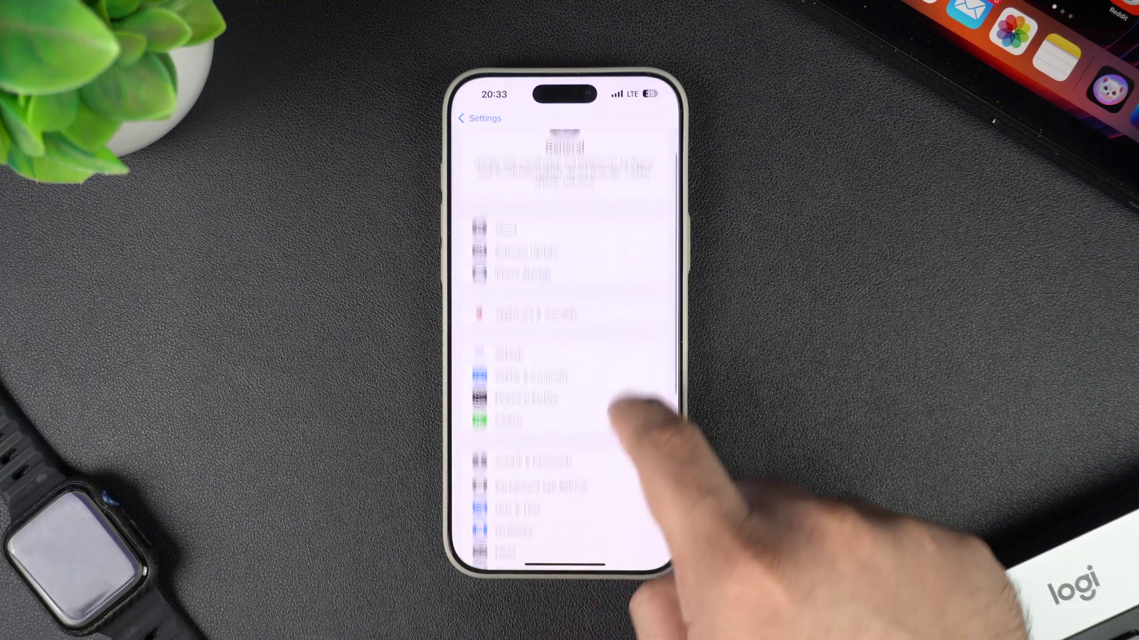
{"action": "scroll", "coordinate": [623, 410], "scroll_direction": "down", "scroll_amount": 2}
{"action": "scroll", "coordinate": [546, 522], "scroll_direction": "down", "scroll_amount": 1}
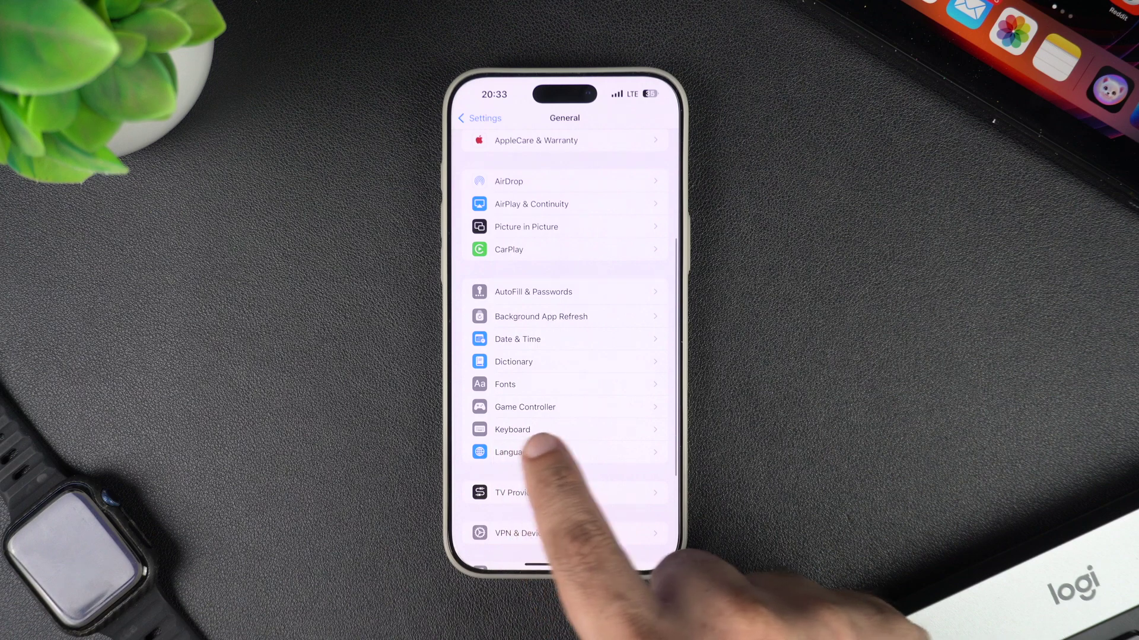
{"action": "left_click", "coordinate": [570, 429]}
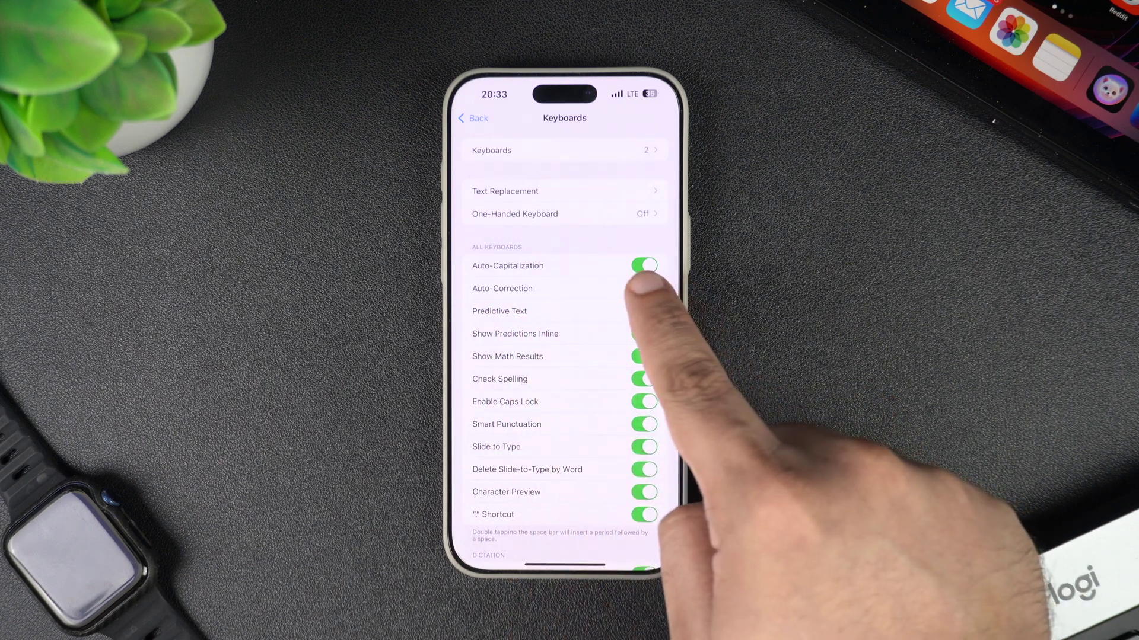
Switch Auto-Correction off, toggle Smart Punctuation off and back on, then swipe home.
{"action": "left_click", "coordinate": [644, 288]}
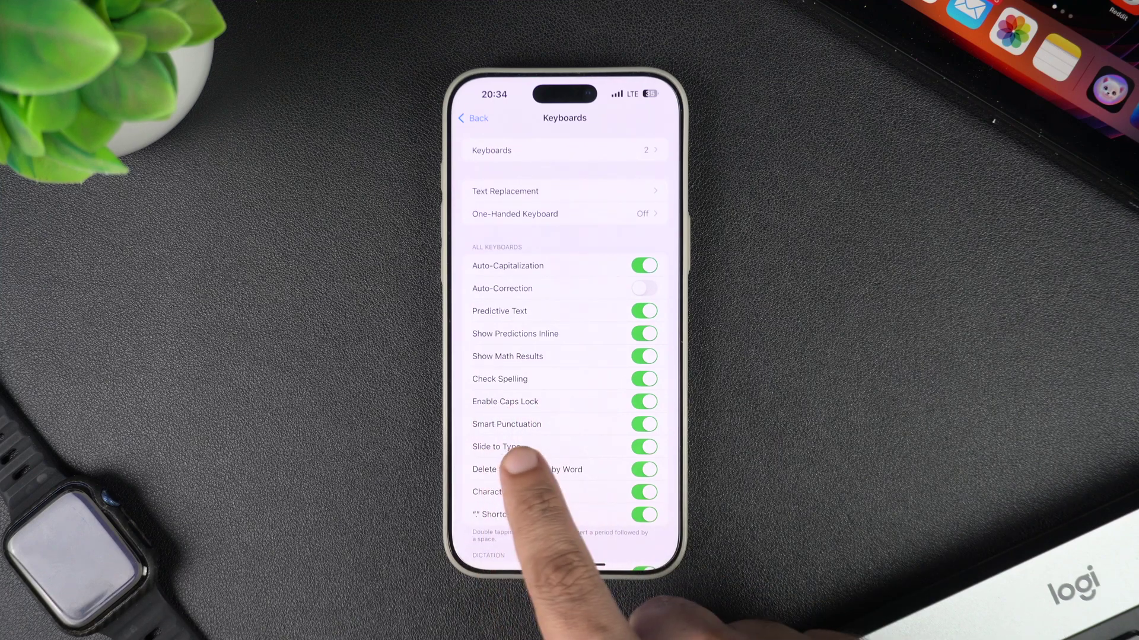
{"action": "left_click", "coordinate": [644, 424]}
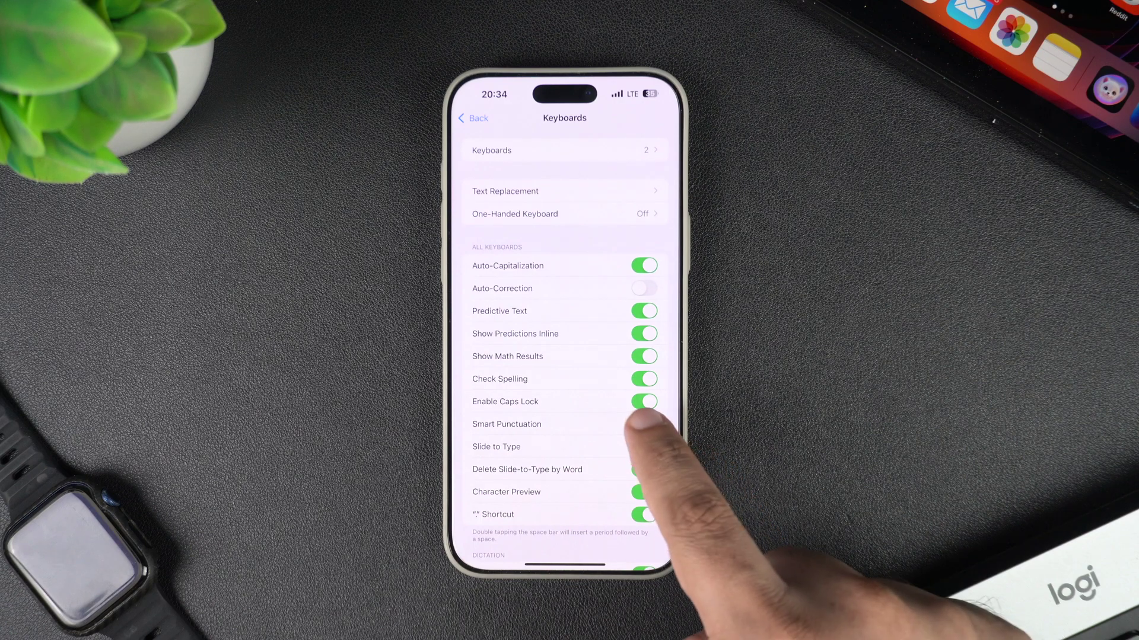
{"action": "left_click", "coordinate": [644, 425]}
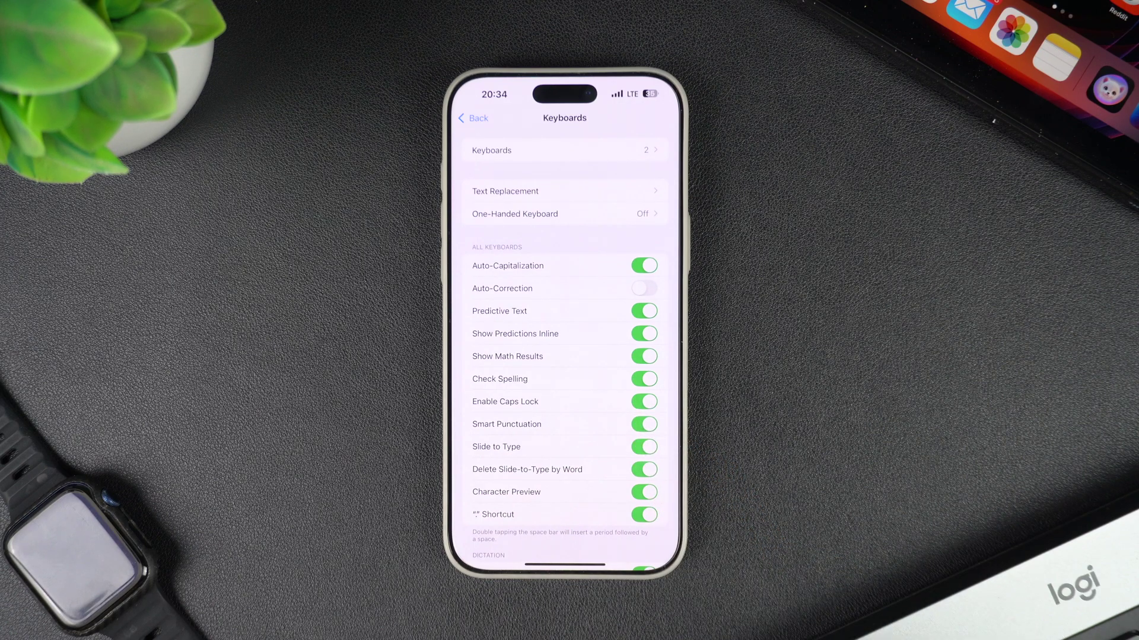
{"action": "left_click_drag", "start_coordinate": [564, 564], "coordinate": [564, 401]}
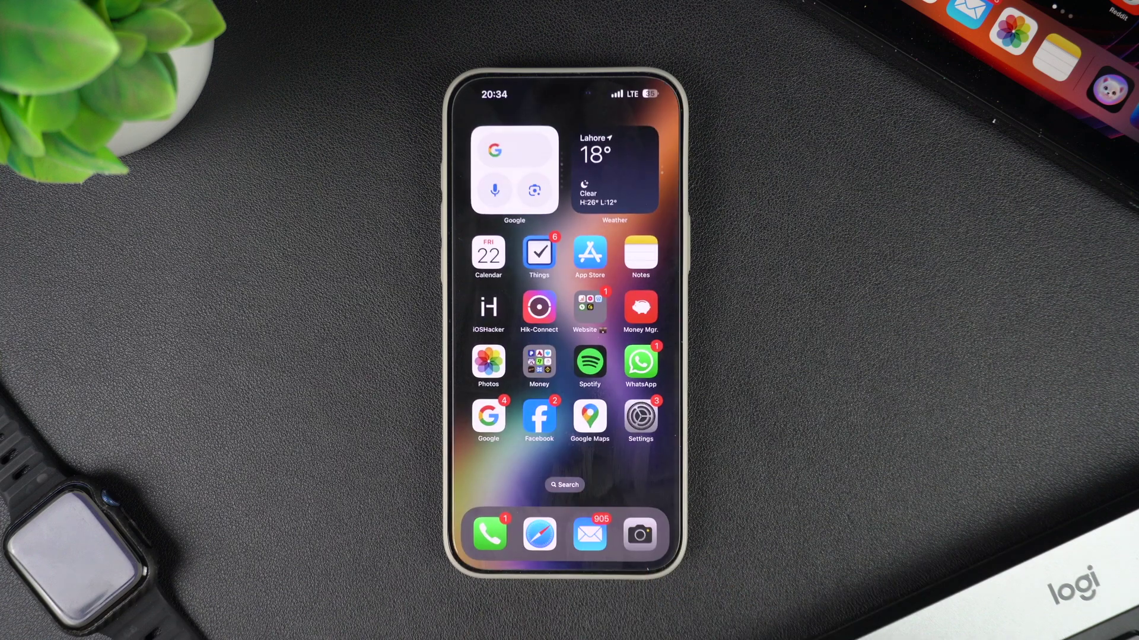